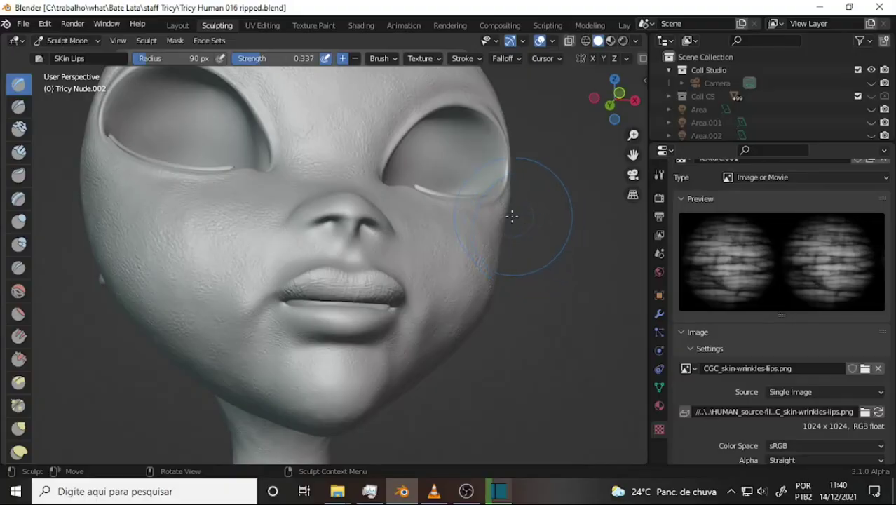
# Turn the view so the sculpted alien head faces front-on
pyautogui.moveTo(511, 216); pyautogui.dragTo(486, 232, button='middle')
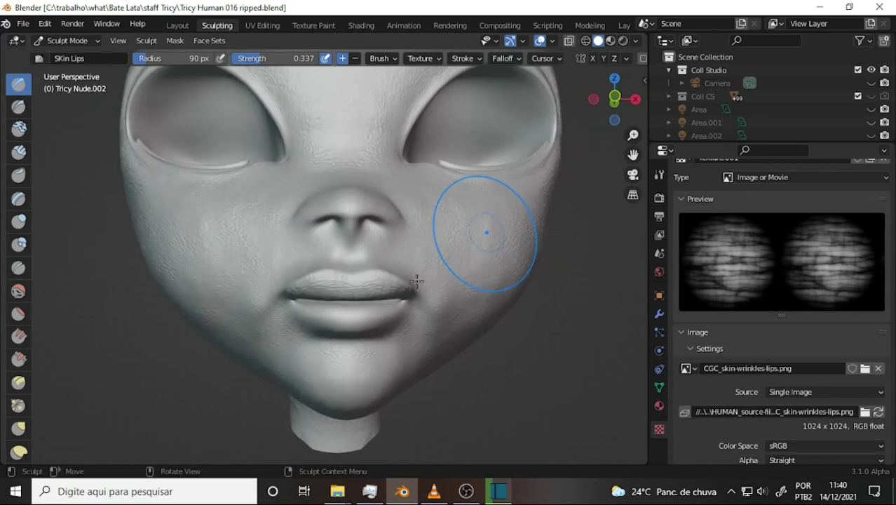
# Brush several Skin Lips wrinkle strokes onto the right corner of the lower lip
pyautogui.scroll(-10, 417, 283)
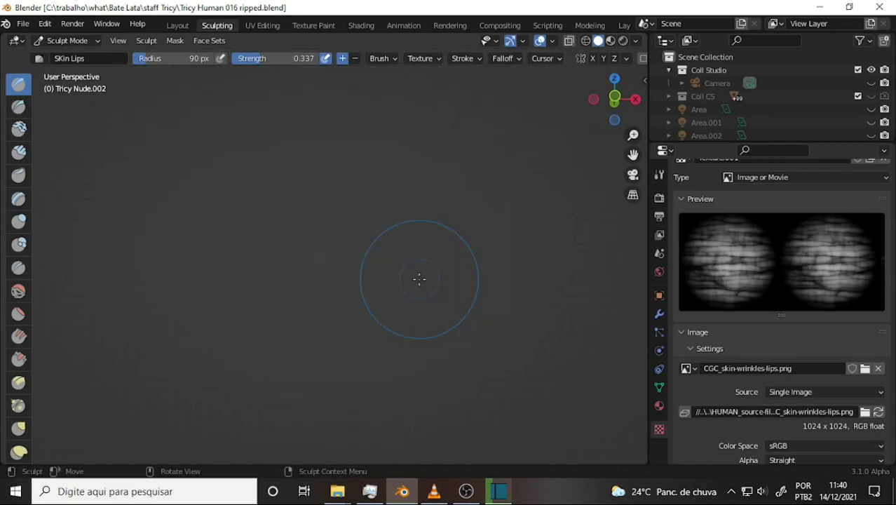
pyautogui.scroll(10, 397, 243)
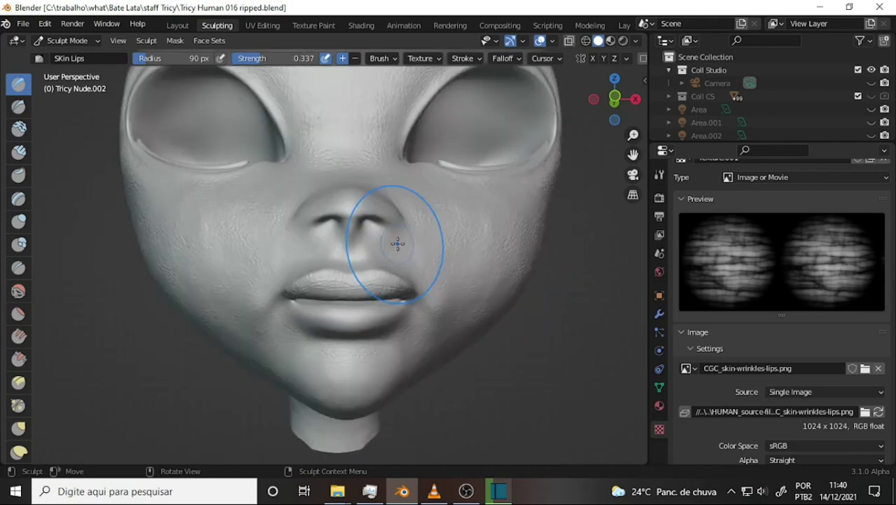
pyautogui.moveTo(633, 155); pyautogui.dragTo(633, 112)
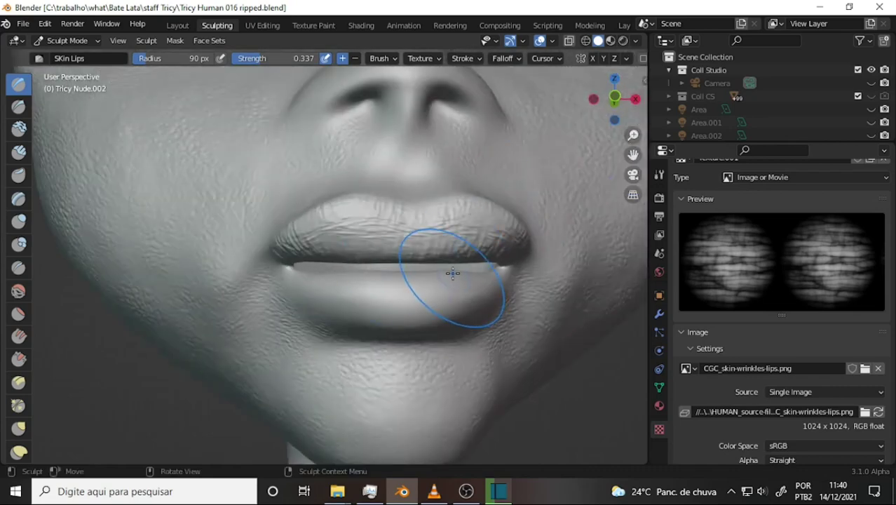
pyautogui.moveTo(453, 274); pyautogui.dragTo(434, 290, button='middle')
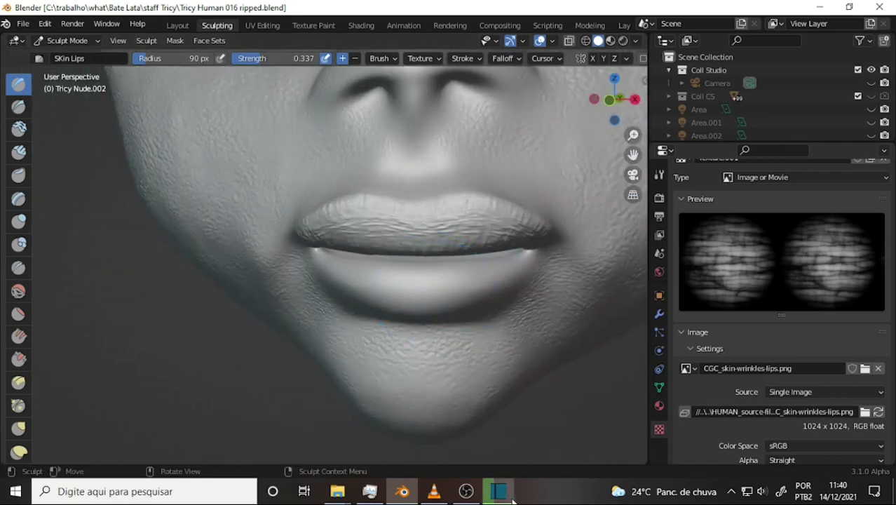
pyautogui.click(530, 275)
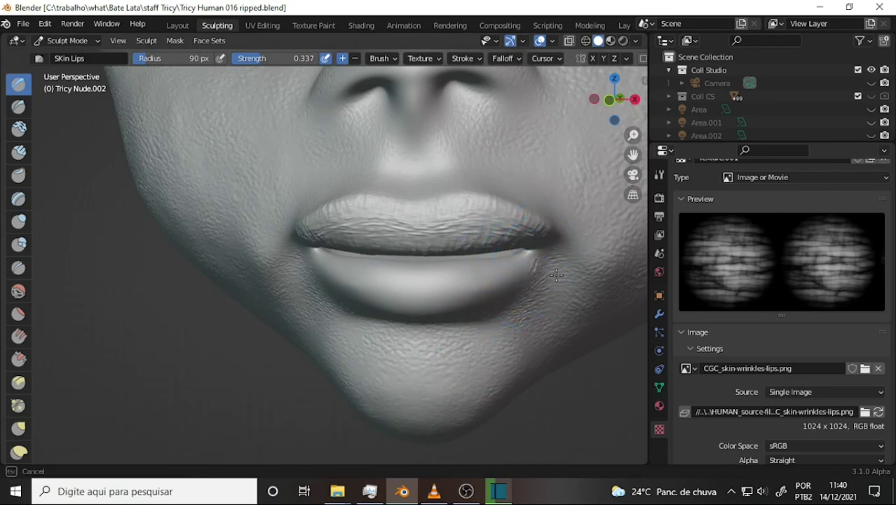
pyautogui.moveTo(544, 290)
pyautogui.mouseDown()
pyautogui.moveTo(551, 267)
pyautogui.moveTo(560, 272)
pyautogui.mouseUp()
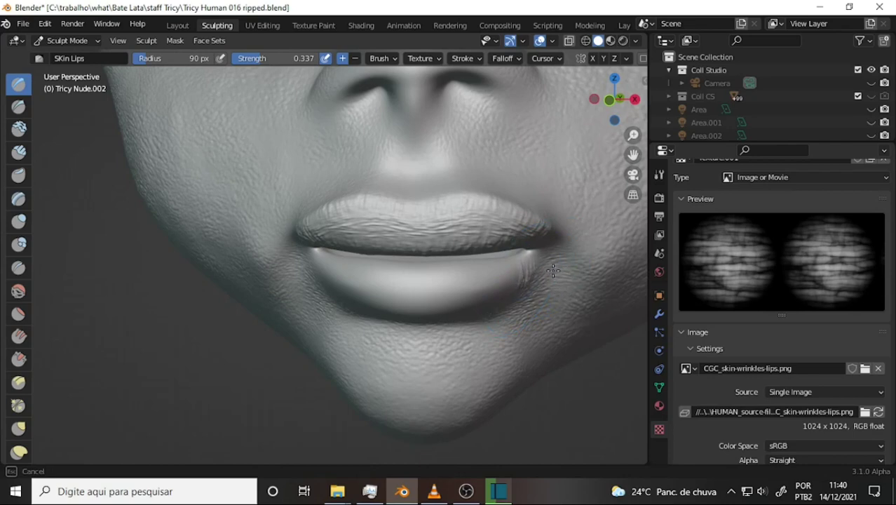
pyautogui.moveTo(552, 271)
pyautogui.mouseDown()
pyautogui.moveTo(471, 290)
pyautogui.moveTo(530, 275)
pyautogui.moveTo(534, 235)
pyautogui.mouseUp()
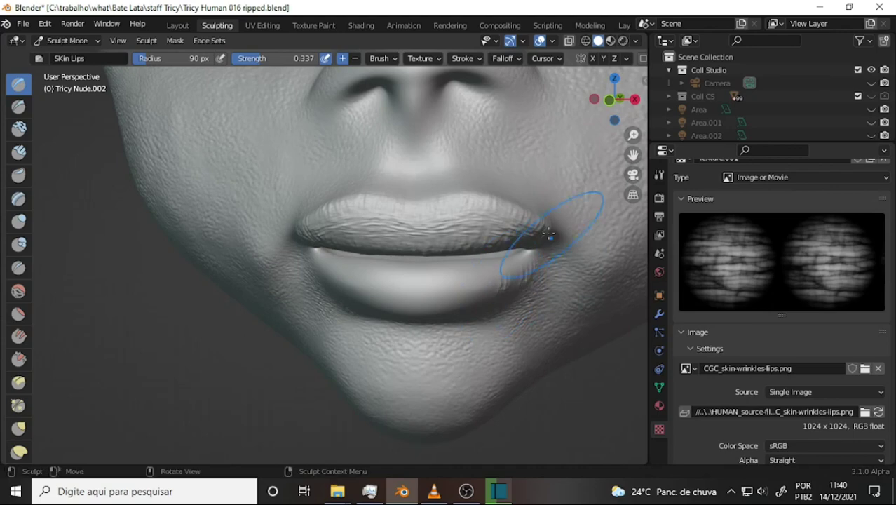
pyautogui.moveTo(536, 231); pyautogui.dragTo(502, 293, button='middle')
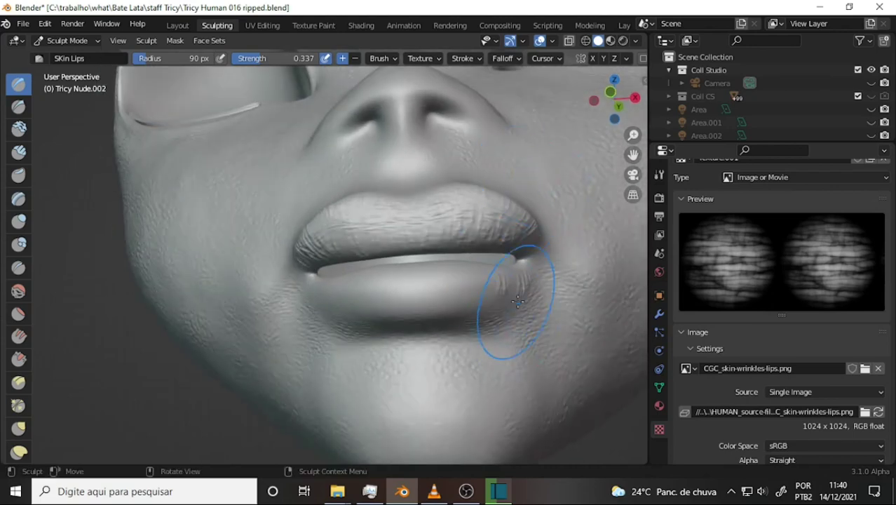
# Stroke wrinkles over the lip corner and upper lip, then sweep them across the lower lip
pyautogui.moveTo(512, 290)
pyautogui.mouseDown()
pyautogui.moveTo(523, 290)
pyautogui.moveTo(444, 304)
pyautogui.moveTo(490, 306)
pyautogui.moveTo(436, 293)
pyautogui.moveTo(470, 302)
pyautogui.moveTo(471, 285)
pyautogui.moveTo(410, 290)
pyautogui.moveTo(472, 299)
pyautogui.moveTo(490, 329)
pyautogui.moveTo(488, 304)
pyautogui.moveTo(380, 290)
pyautogui.moveTo(413, 296)
pyautogui.moveTo(412, 321)
pyautogui.moveTo(378, 296)
pyautogui.moveTo(397, 315)
pyautogui.moveTo(426, 302)
pyautogui.moveTo(370, 311)
pyautogui.moveTo(396, 314)
pyautogui.moveTo(331, 310)
pyautogui.moveTo(380, 290)
pyautogui.moveTo(373, 308)
pyautogui.moveTo(408, 296)
pyautogui.moveTo(399, 286)
pyautogui.moveTo(414, 306)
pyautogui.moveTo(360, 321)
pyautogui.moveTo(426, 291)
pyautogui.moveTo(438, 320)
pyautogui.moveTo(457, 301)
pyautogui.moveTo(484, 186)
pyautogui.mouseUp()
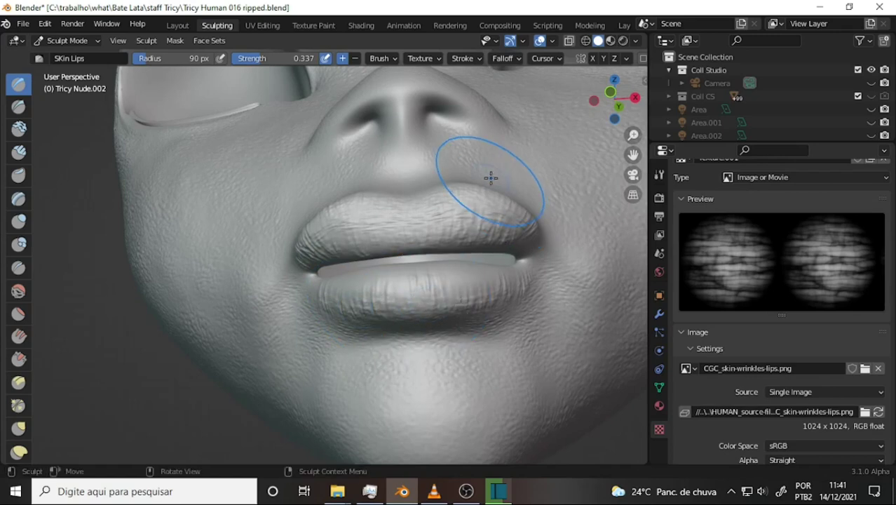
pyautogui.moveTo(490, 176)
pyautogui.mouseDown(button='middle')
pyautogui.moveTo(489, 243)
pyautogui.moveTo(492, 203)
pyautogui.mouseUp(button='middle')
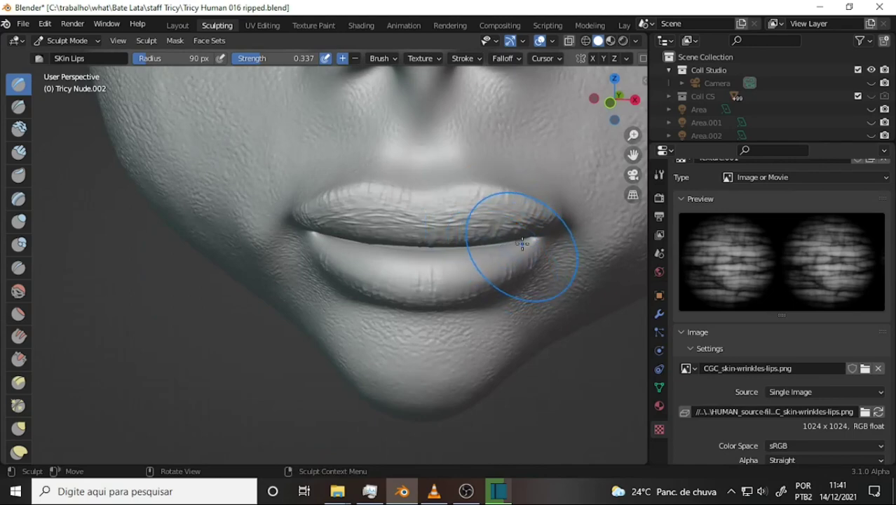
pyautogui.moveTo(523, 238)
pyautogui.mouseDown()
pyautogui.moveTo(535, 254)
pyautogui.moveTo(506, 242)
pyautogui.mouseUp()
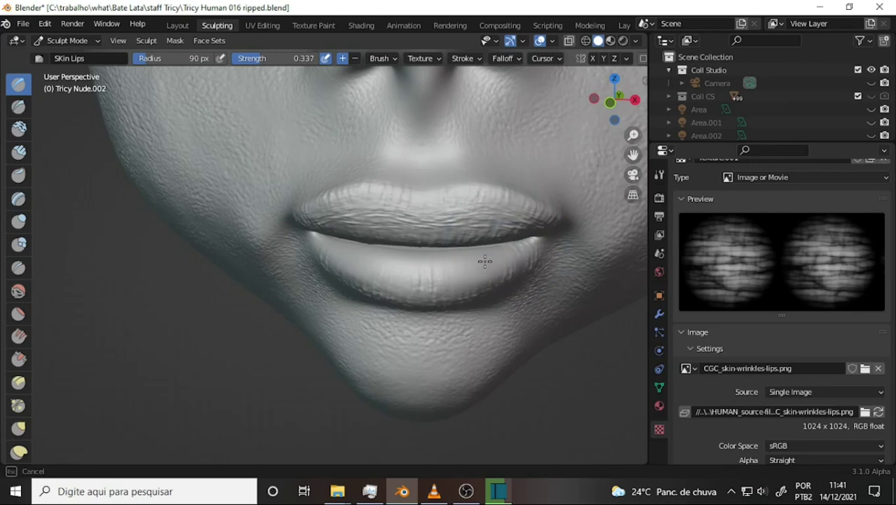
pyautogui.moveTo(485, 261)
pyautogui.mouseDown()
pyautogui.moveTo(498, 258)
pyautogui.moveTo(454, 260)
pyautogui.moveTo(476, 251)
pyautogui.moveTo(468, 265)
pyautogui.moveTo(458, 252)
pyautogui.moveTo(467, 259)
pyautogui.moveTo(422, 260)
pyautogui.moveTo(428, 238)
pyautogui.moveTo(441, 280)
pyautogui.moveTo(414, 280)
pyautogui.moveTo(396, 272)
pyautogui.moveTo(400, 254)
pyautogui.moveTo(432, 253)
pyautogui.moveTo(395, 262)
pyautogui.moveTo(390, 254)
pyautogui.moveTo(366, 268)
pyautogui.moveTo(378, 254)
pyautogui.moveTo(398, 252)
pyautogui.moveTo(373, 237)
pyautogui.moveTo(371, 258)
pyautogui.moveTo(325, 254)
pyautogui.moveTo(360, 250)
pyautogui.moveTo(329, 252)
pyautogui.moveTo(347, 257)
pyautogui.moveTo(331, 244)
pyautogui.moveTo(329, 256)
pyautogui.moveTo(319, 244)
pyautogui.moveTo(335, 218)
pyautogui.moveTo(299, 248)
pyautogui.moveTo(301, 223)
pyautogui.mouseUp()
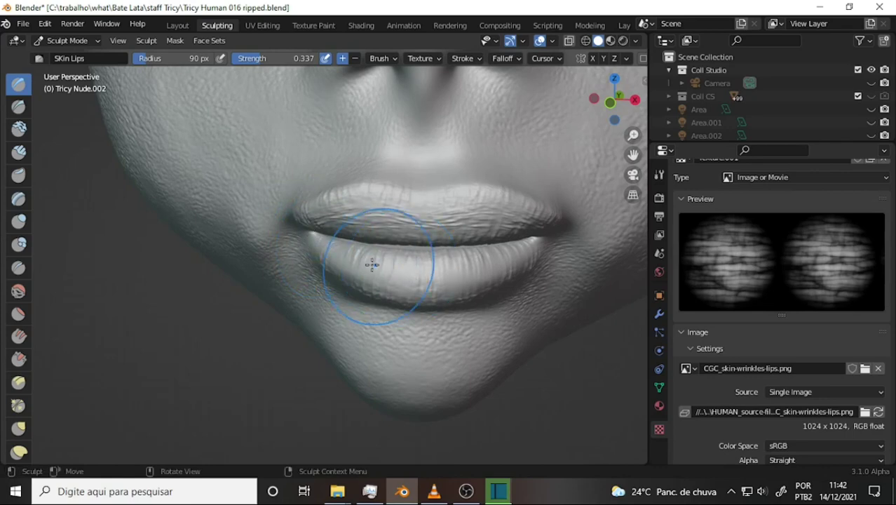
# Layer more wrinkle strokes along the lower lip out to its right corner
pyautogui.moveTo(323, 261)
pyautogui.mouseDown()
pyautogui.moveTo(332, 272)
pyautogui.moveTo(386, 265)
pyautogui.moveTo(344, 281)
pyautogui.moveTo(360, 247)
pyautogui.moveTo(348, 242)
pyautogui.moveTo(359, 270)
pyautogui.moveTo(396, 279)
pyautogui.moveTo(389, 251)
pyautogui.moveTo(361, 261)
pyautogui.mouseUp()
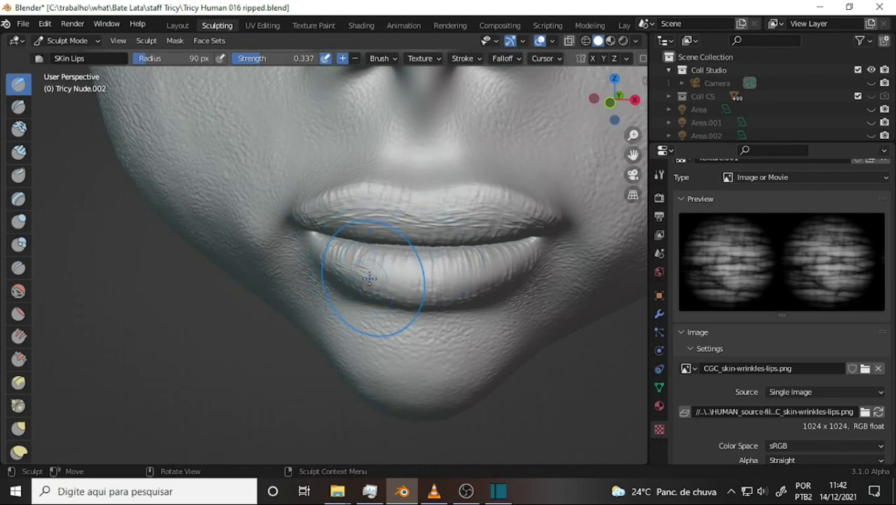
pyautogui.moveTo(354, 274)
pyautogui.mouseDown()
pyautogui.moveTo(347, 265)
pyautogui.moveTo(355, 236)
pyautogui.mouseUp()
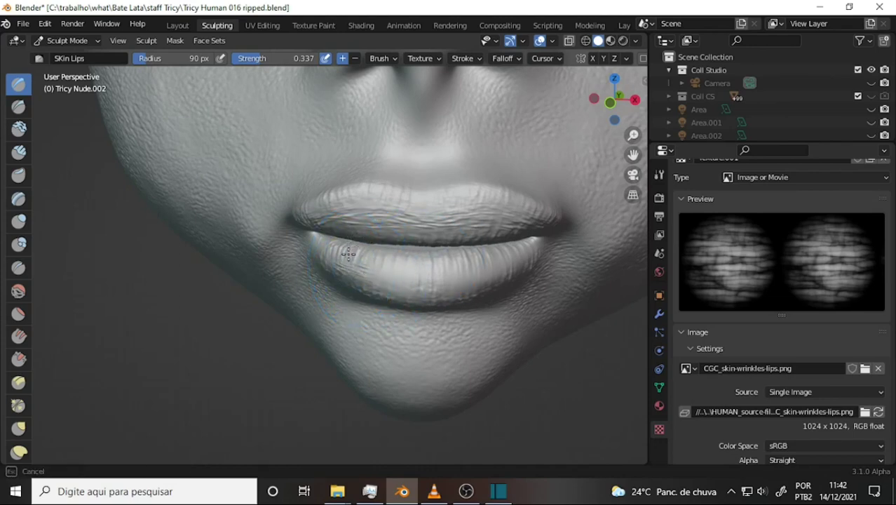
pyautogui.moveTo(354, 244)
pyautogui.mouseDown()
pyautogui.moveTo(390, 261)
pyautogui.moveTo(405, 242)
pyautogui.moveTo(392, 243)
pyautogui.moveTo(392, 260)
pyautogui.moveTo(436, 264)
pyautogui.moveTo(401, 251)
pyautogui.moveTo(433, 259)
pyautogui.moveTo(429, 314)
pyautogui.moveTo(463, 284)
pyautogui.moveTo(464, 243)
pyautogui.moveTo(490, 248)
pyautogui.moveTo(505, 264)
pyautogui.moveTo(481, 271)
pyautogui.moveTo(480, 281)
pyautogui.mouseUp()
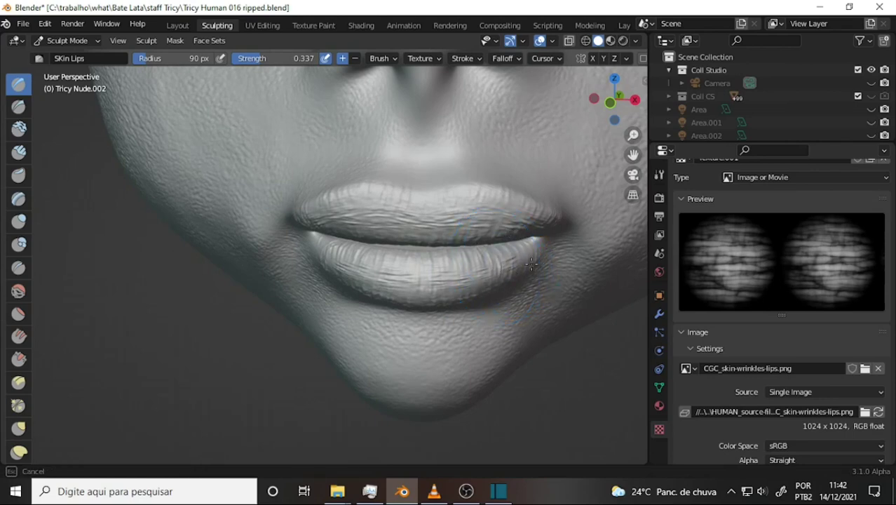
pyautogui.moveTo(480, 246)
pyautogui.mouseDown()
pyautogui.moveTo(495, 240)
pyautogui.moveTo(507, 302)
pyautogui.moveTo(541, 258)
pyautogui.mouseUp()
pyautogui.moveTo(518, 289)
pyautogui.mouseDown()
pyautogui.moveTo(535, 292)
pyautogui.moveTo(525, 259)
pyautogui.moveTo(541, 283)
pyautogui.mouseUp()
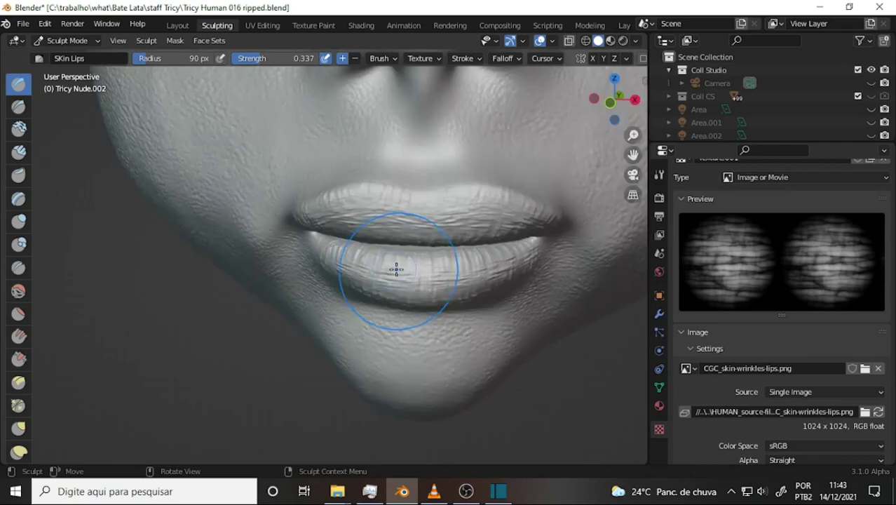
# From a low angle looking up at the lips, add another wrinkle stroke to the lower lip
pyautogui.moveTo(396, 267)
pyautogui.mouseDown(button='middle')
pyautogui.moveTo(427, 194)
pyautogui.moveTo(410, 183)
pyautogui.mouseUp(button='middle')
pyautogui.moveTo(470, 200)
pyautogui.mouseDown(button='middle')
pyautogui.moveTo(541, 139)
pyautogui.moveTo(552, 244)
pyautogui.mouseUp(button='middle')
pyautogui.moveTo(553, 245)
pyautogui.mouseDown()
pyautogui.moveTo(499, 313)
pyautogui.moveTo(510, 273)
pyautogui.moveTo(522, 290)
pyautogui.moveTo(436, 286)
pyautogui.moveTo(454, 303)
pyautogui.moveTo(410, 280)
pyautogui.moveTo(456, 283)
pyautogui.moveTo(410, 290)
pyautogui.moveTo(423, 308)
pyautogui.moveTo(450, 290)
pyautogui.mouseUp()
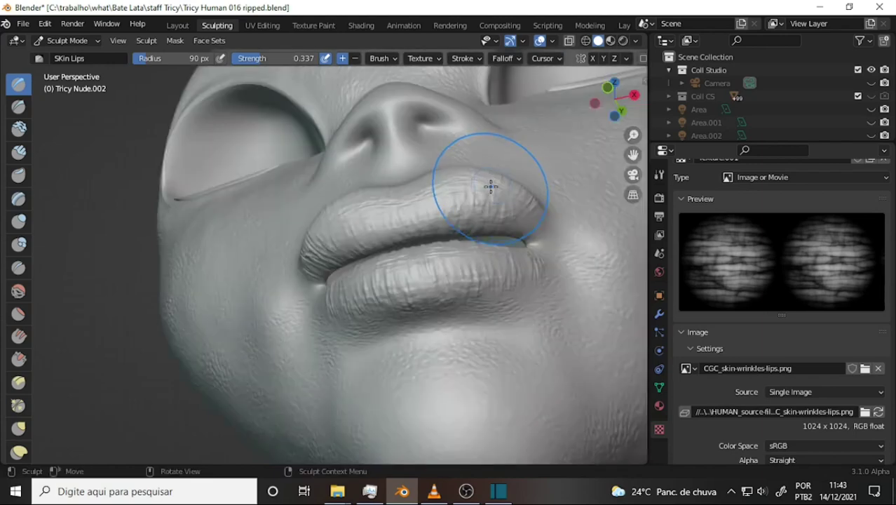
# Carry wrinkle strokes into the mouth corner, ending on a near-frontal view of the lips
pyautogui.moveTo(490, 185)
pyautogui.keyDown('alt'); pyautogui.mouseDown(button='middle')
pyautogui.moveTo(475, 251)
pyautogui.moveTo(480, 280)
pyautogui.mouseUp(button='middle'); pyautogui.keyUp('alt')
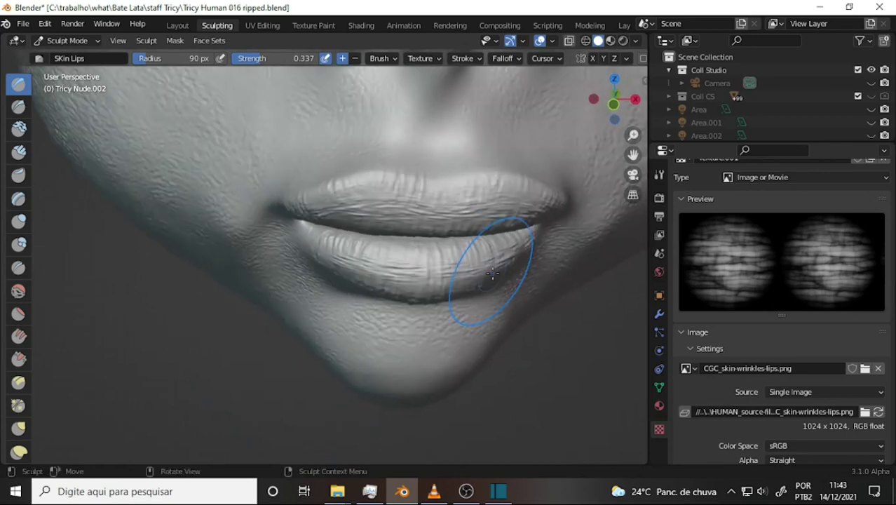
pyautogui.moveTo(277, 254)
pyautogui.mouseDown()
pyautogui.moveTo(300, 222)
pyautogui.moveTo(299, 233)
pyautogui.moveTo(336, 217)
pyautogui.moveTo(309, 244)
pyautogui.moveTo(550, 245)
pyautogui.mouseUp()
pyautogui.moveTo(583, 197); pyautogui.dragTo(569, 189, button='middle')
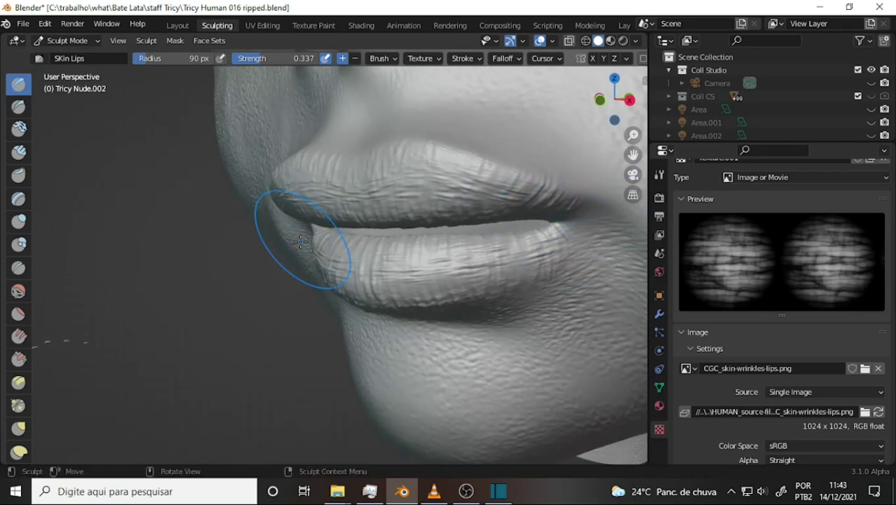
pyautogui.moveTo(300, 241); pyautogui.dragTo(379, 244, button='middle')
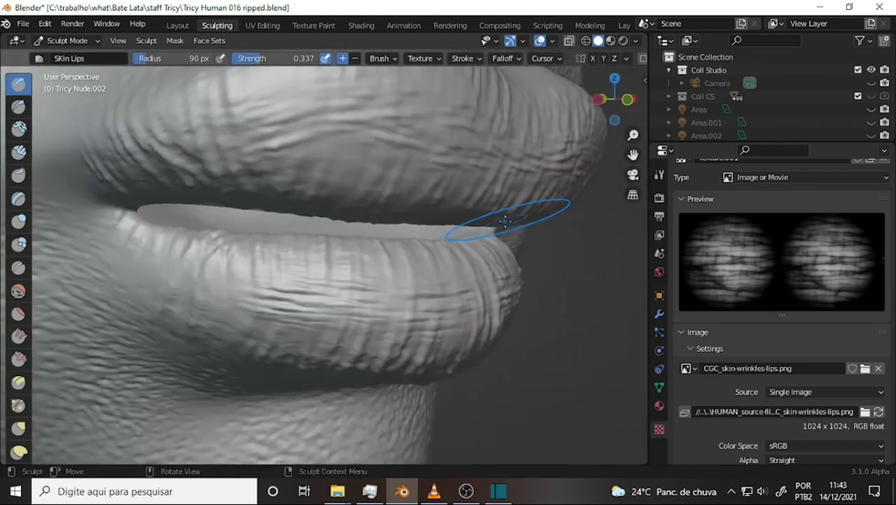
pyautogui.moveTo(503, 224); pyautogui.dragTo(501, 216, button='middle')
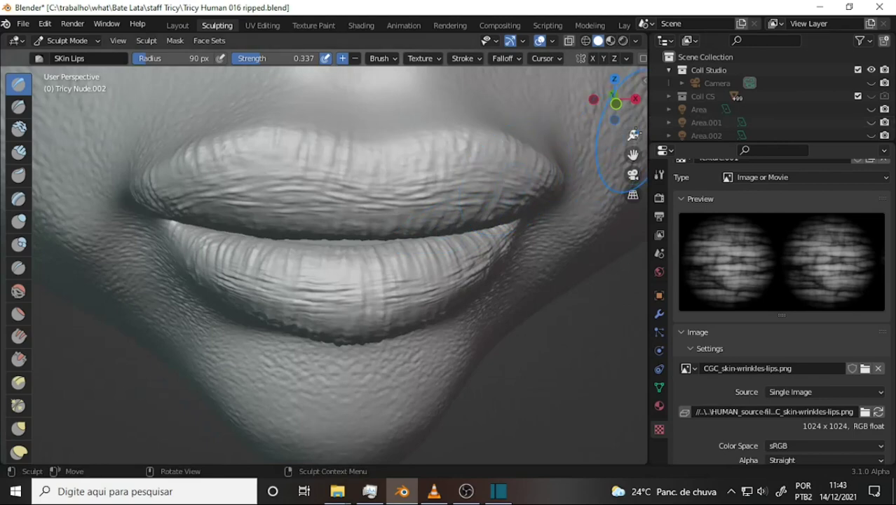
# Save the sculpted head to Tricy Human 016 ripped.blend with Ctrl+S
pyautogui.scroll(-5, 561, 176)
pyautogui.moveTo(561, 176)
pyautogui.mouseDown(button='middle')
pyautogui.moveTo(475, 189)
pyautogui.moveTo(490, 225)
pyautogui.mouseUp(button='middle')
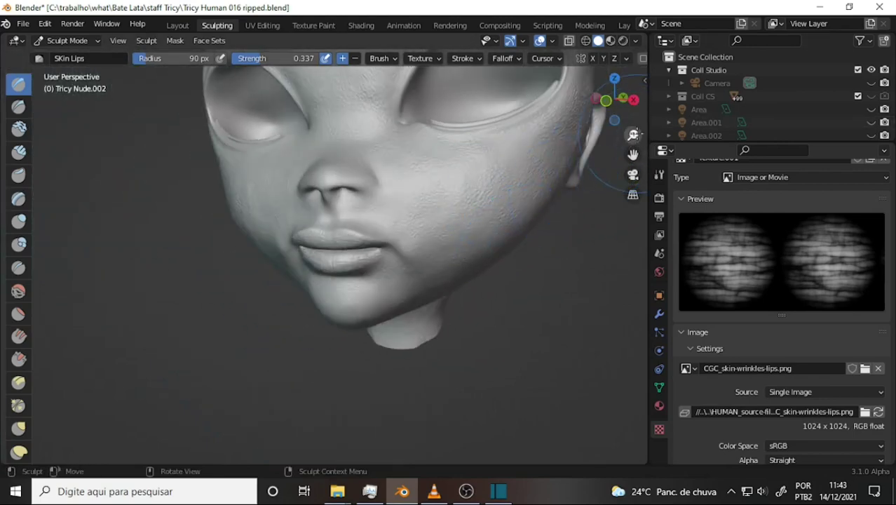
pyautogui.moveTo(633, 135); pyautogui.dragTo(633, 155)
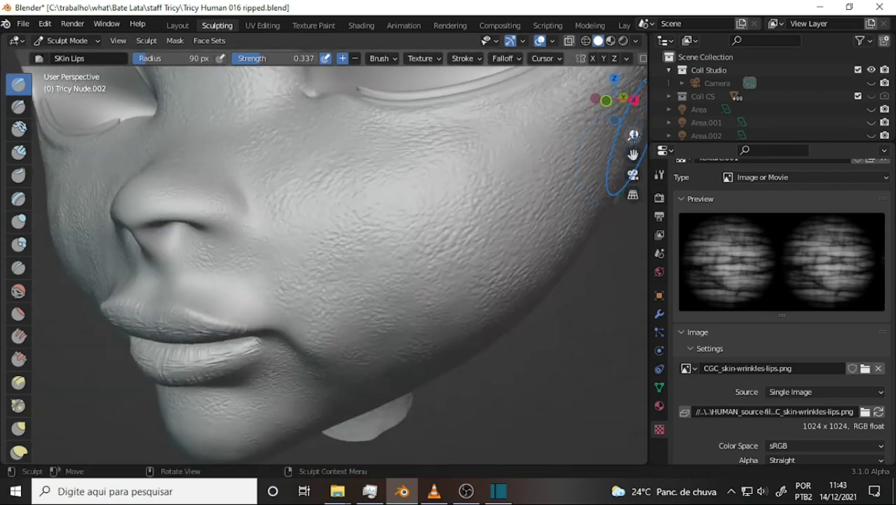
pyautogui.scroll(-4, 330, 259)
pyautogui.scroll(2, 329, 259)
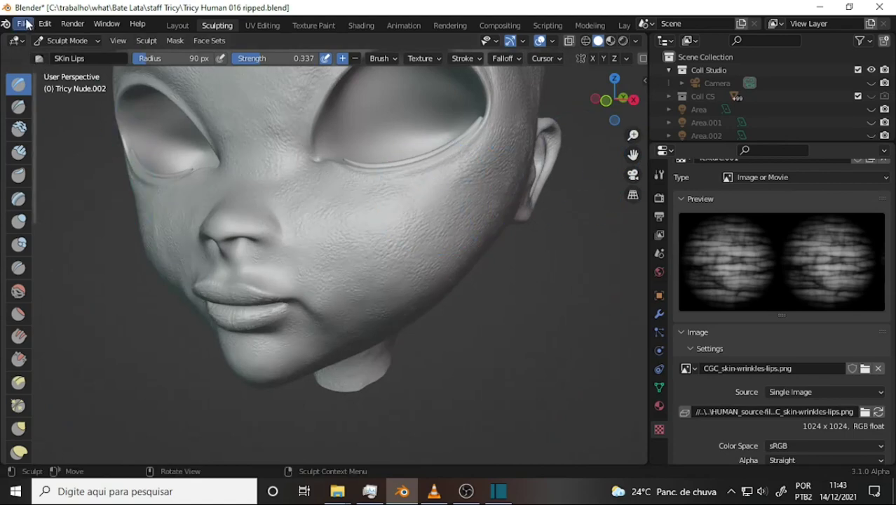
pyautogui.click(25, 24)
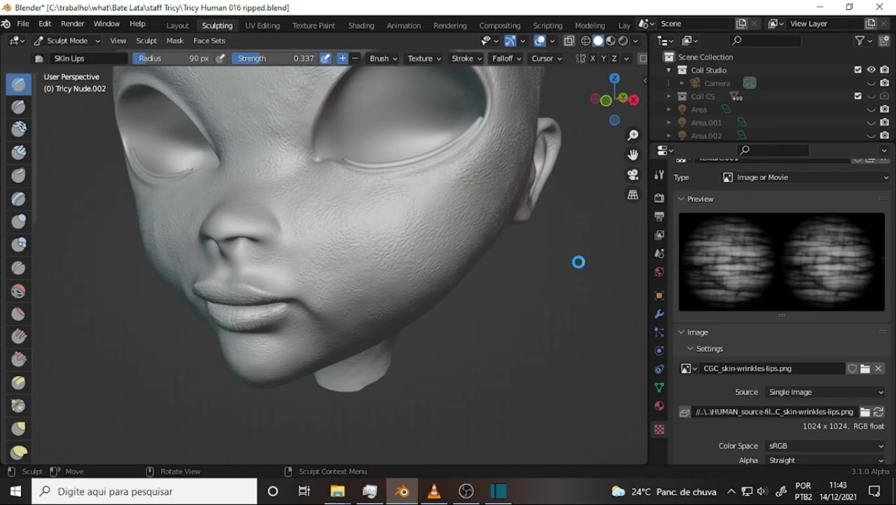
pyautogui.hotkey('ctrl', 's')
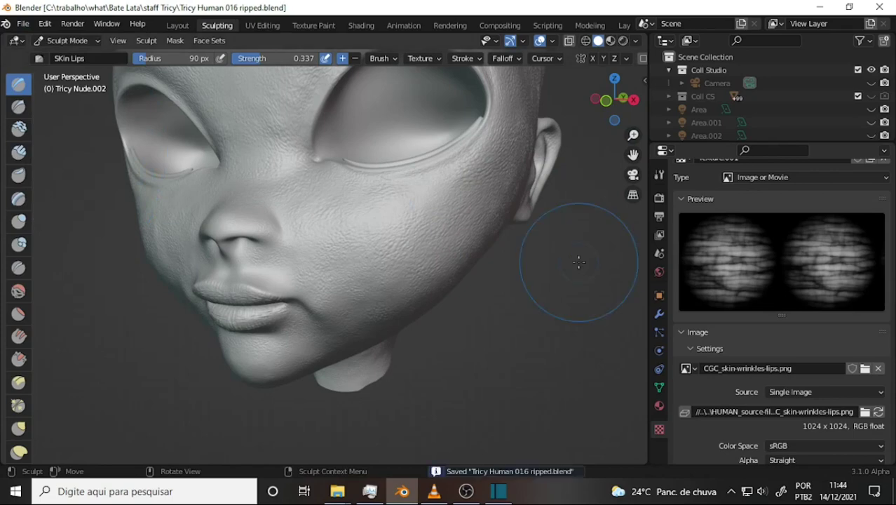
pyautogui.moveTo(436, 267); pyautogui.dragTo(496, 251, button='middle')
pyautogui.moveTo(616, 102)
pyautogui.mouseDown()
pyautogui.moveTo(589, 105)
pyautogui.moveTo(532, 215)
pyautogui.mouseUp()
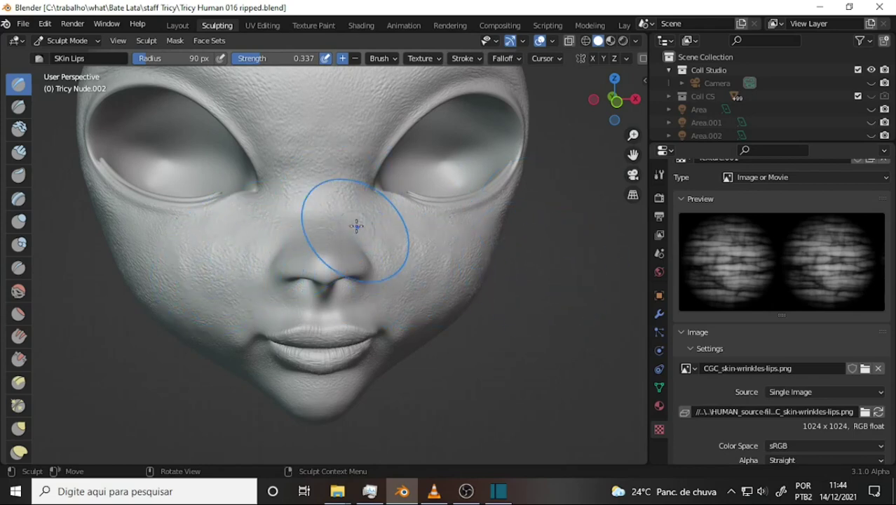
pyautogui.moveTo(509, 286); pyautogui.dragTo(520, 286, button='middle')
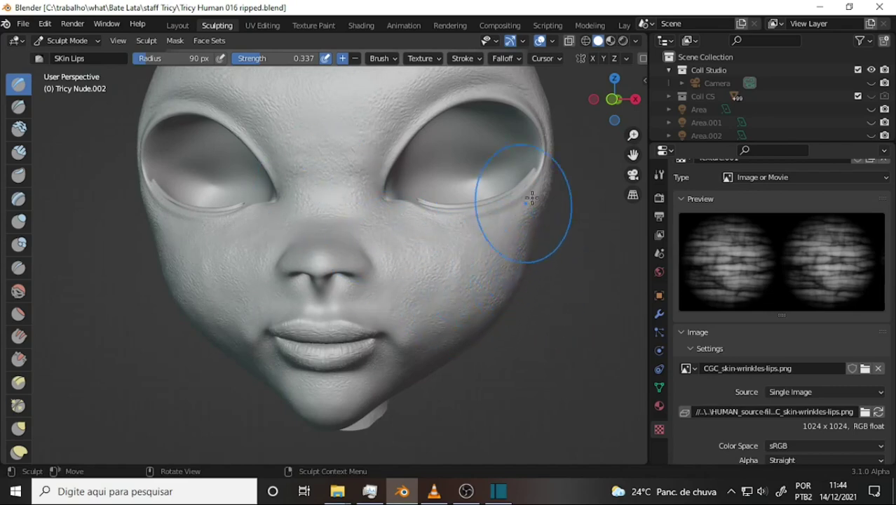
pyautogui.moveTo(633, 154); pyautogui.dragTo(621, 172)
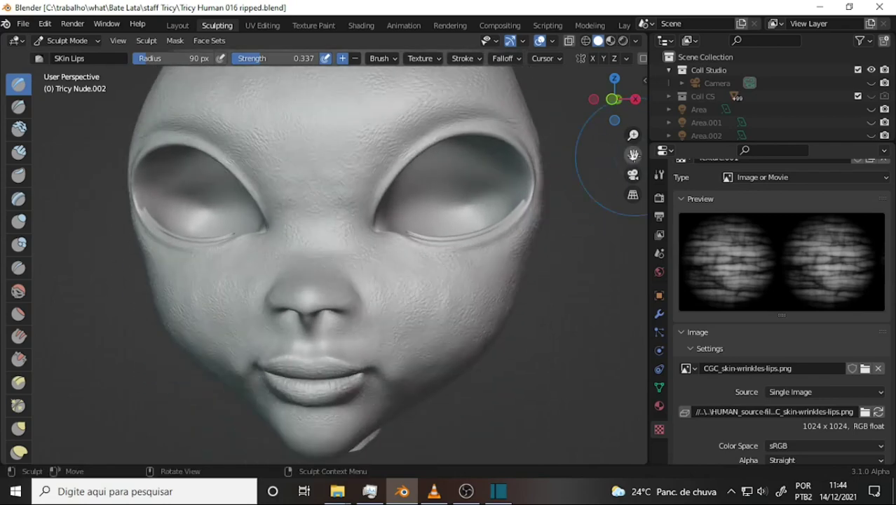
pyautogui.scroll(-5, 330, 266)
pyautogui.scroll(1, 329, 266)
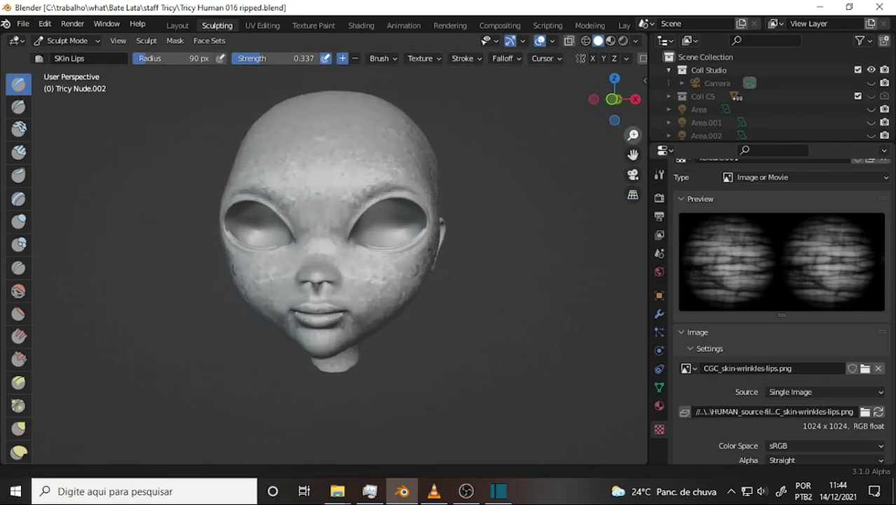
pyautogui.scroll(2, 330, 231)
pyautogui.scroll(1, 307, 167)
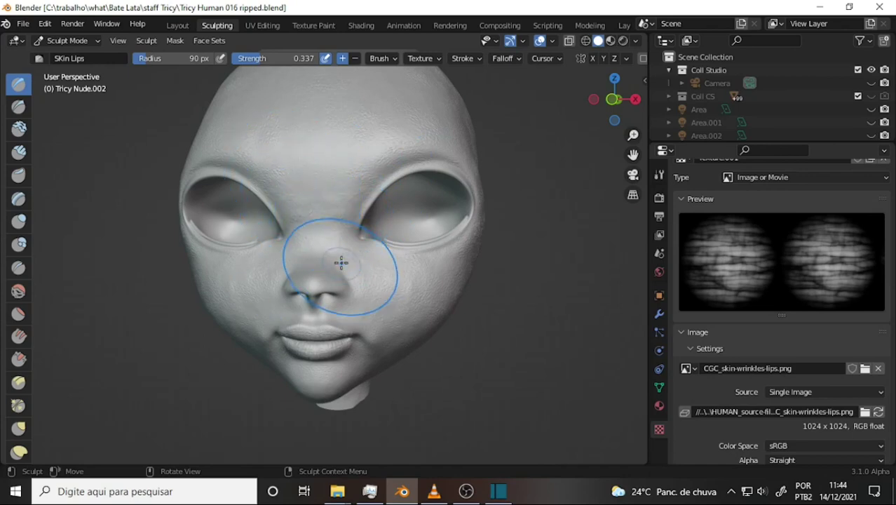
pyautogui.moveTo(490, 201)
pyautogui.mouseDown(button='middle')
pyautogui.moveTo(386, 190)
pyautogui.moveTo(391, 177)
pyautogui.moveTo(479, 201)
pyautogui.mouseUp(button='middle')
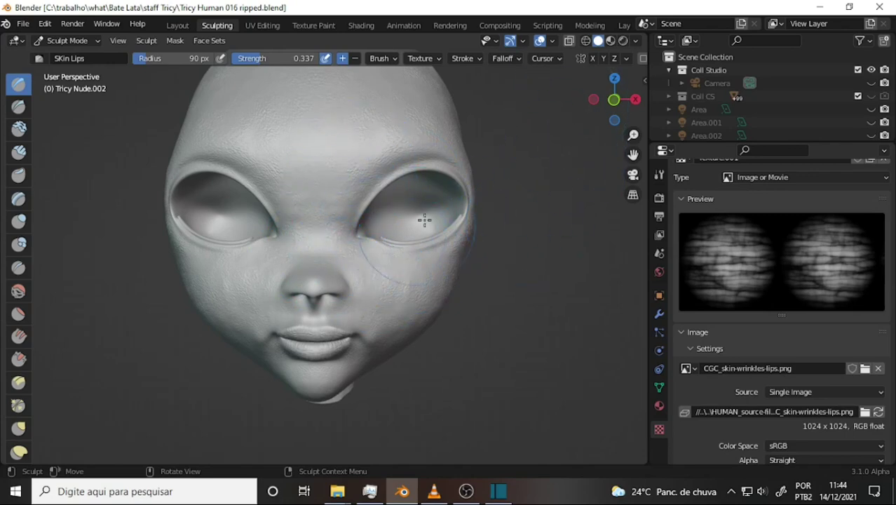
pyautogui.moveTo(497, 179); pyautogui.dragTo(416, 219, button='middle')
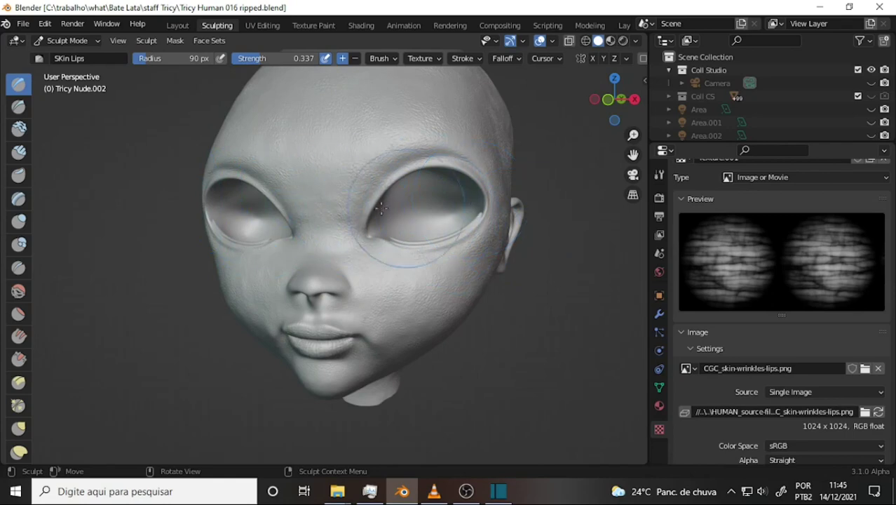
pyautogui.moveTo(452, 187)
pyautogui.mouseDown(button='middle')
pyautogui.moveTo(498, 184)
pyautogui.moveTo(482, 191)
pyautogui.mouseUp(button='middle')
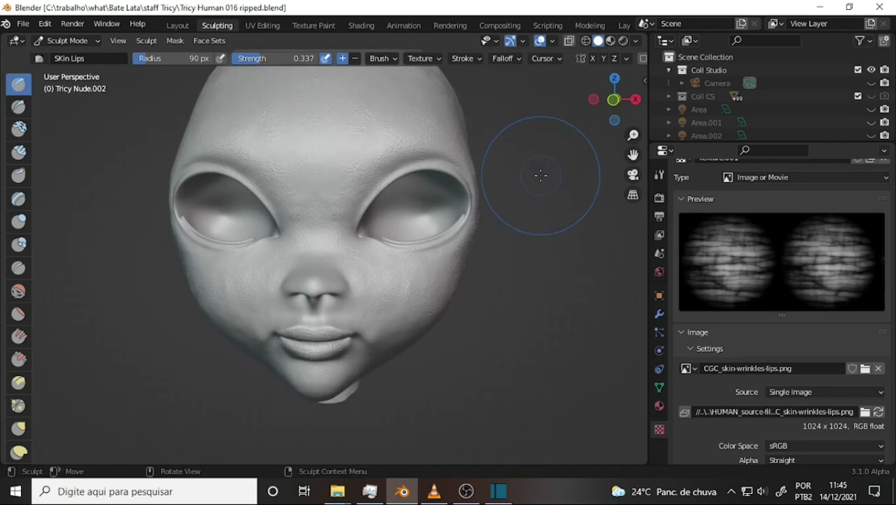
pyautogui.moveTo(633, 154)
pyautogui.mouseDown()
pyautogui.moveTo(671, 144)
pyautogui.moveTo(610, 169)
pyautogui.mouseUp()
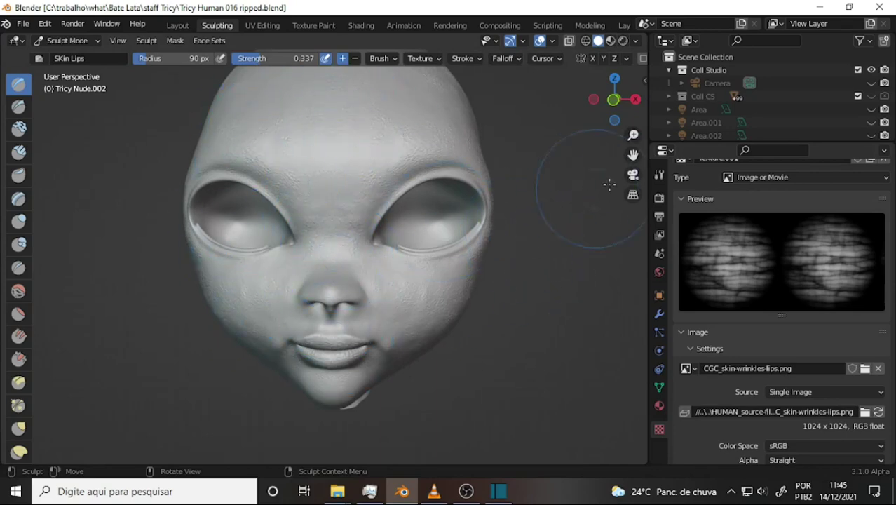
pyautogui.moveTo(594, 131); pyautogui.dragTo(593, 136, button='middle')
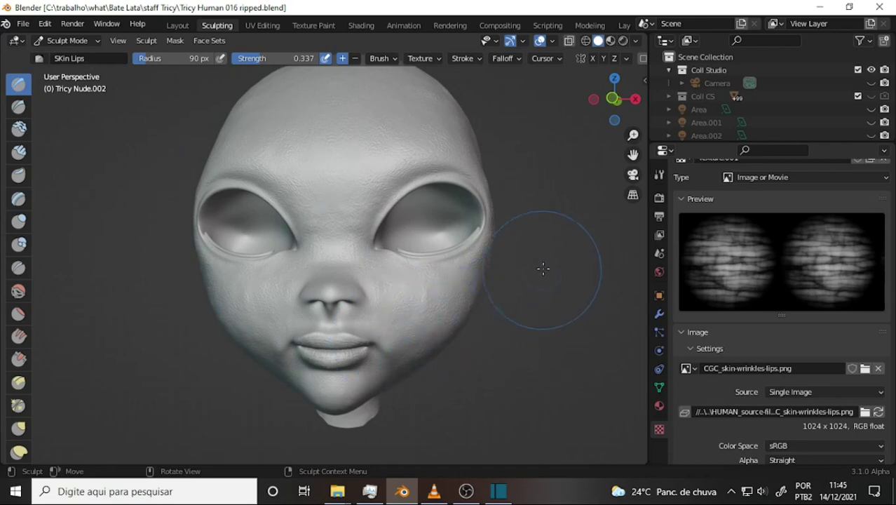
pyautogui.moveTo(553, 253); pyautogui.dragTo(526, 259, button='middle')
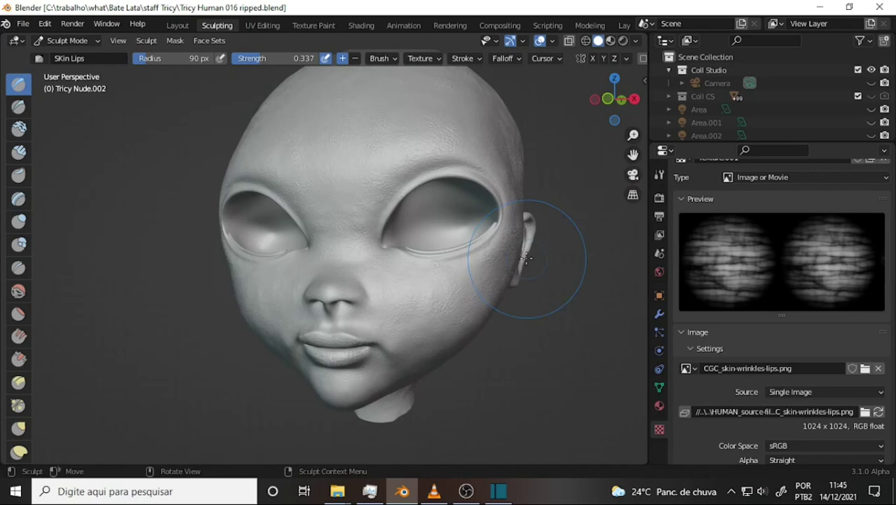
pyautogui.click(469, 496)
pyautogui.click(468, 496)
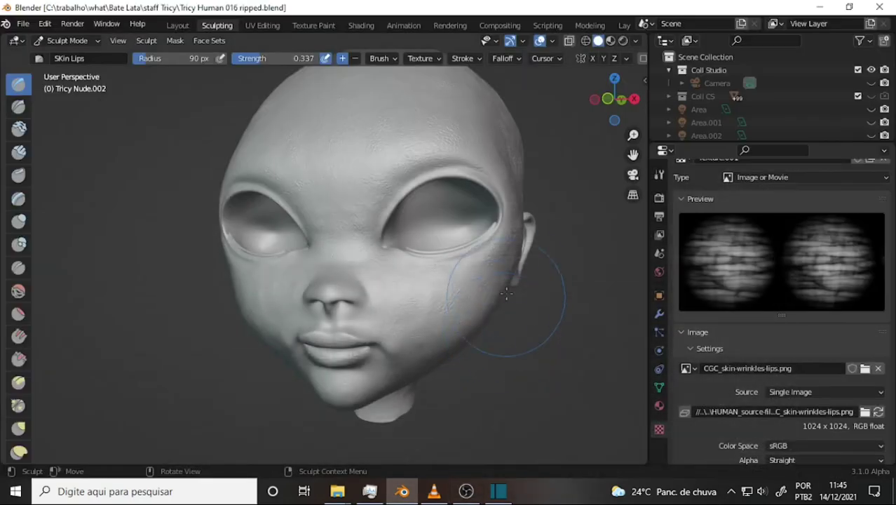